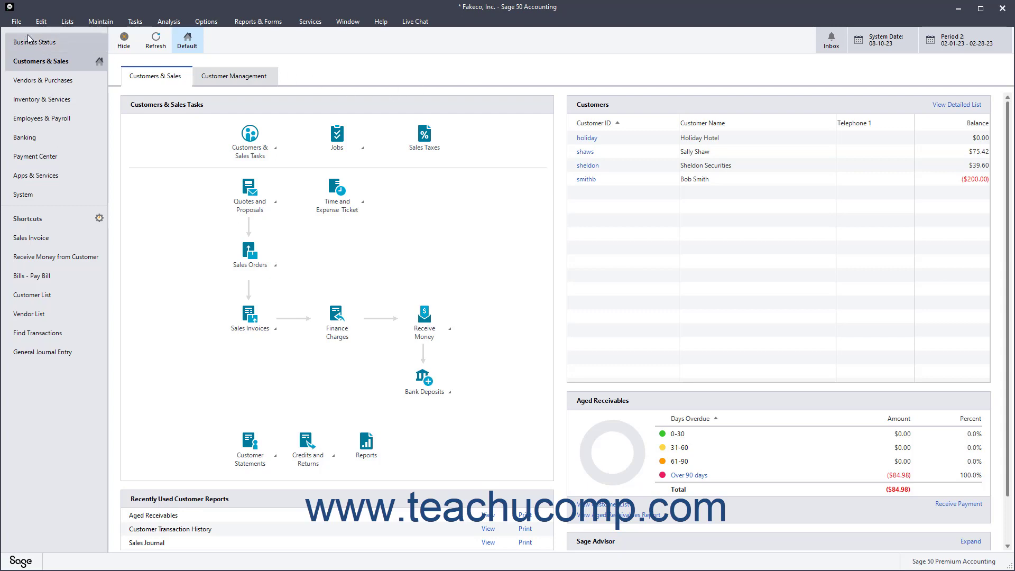
- Open the File menu on the Fakeco, Inc. Customers & Sales page
left_click(17, 22)
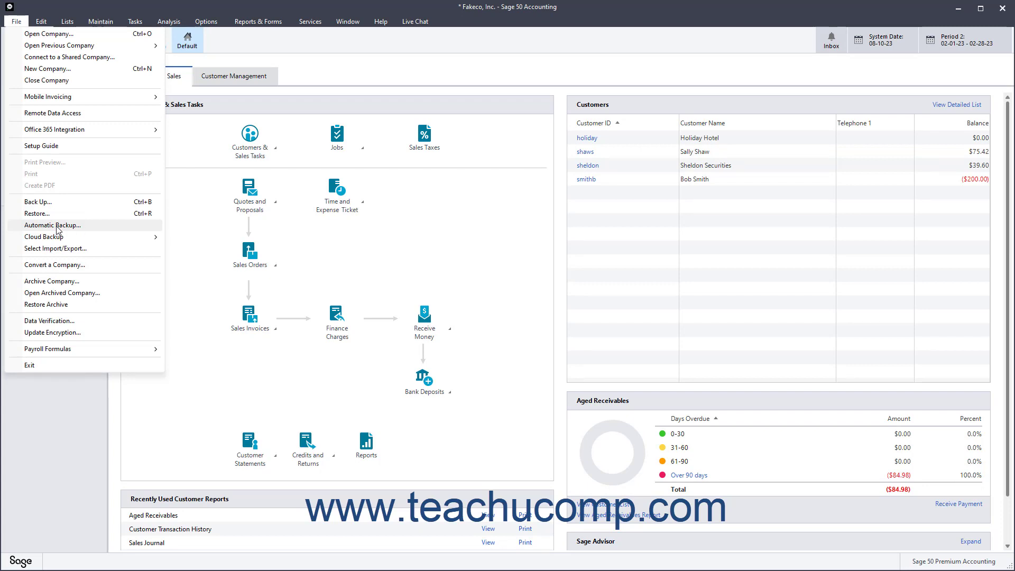
- Choose Automatic Backup... from the File menu
left_click(57, 227)
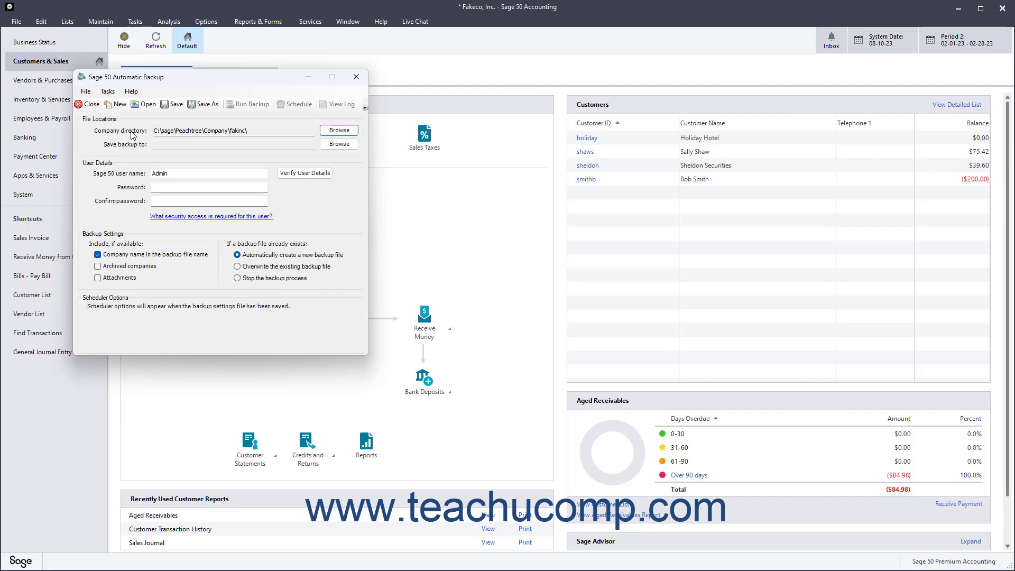
- Make a new AutoBackups folder under fakinc and choose it as the Save backup to location
left_click(336, 136)
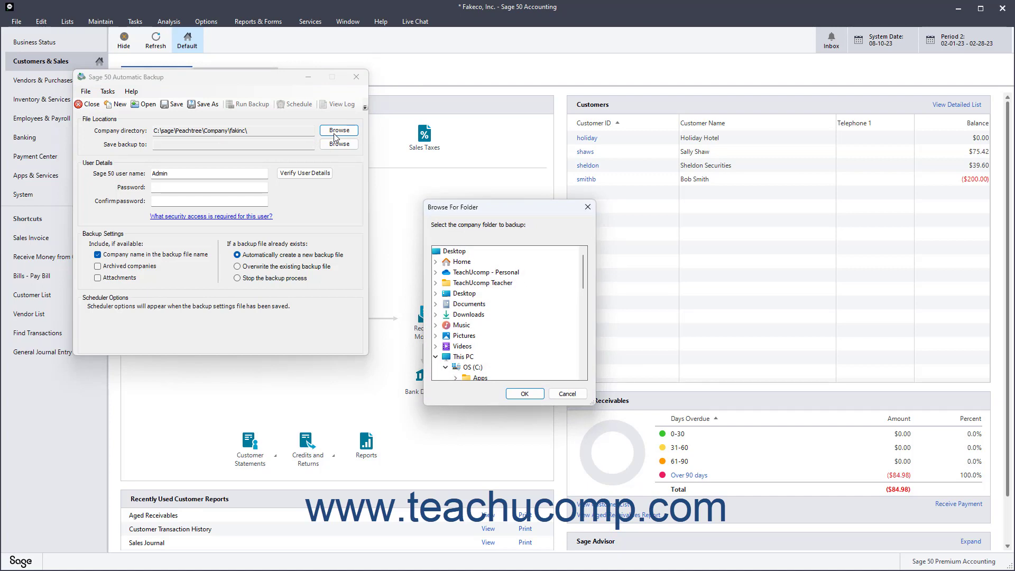
left_click(567, 394)
left_click(325, 149)
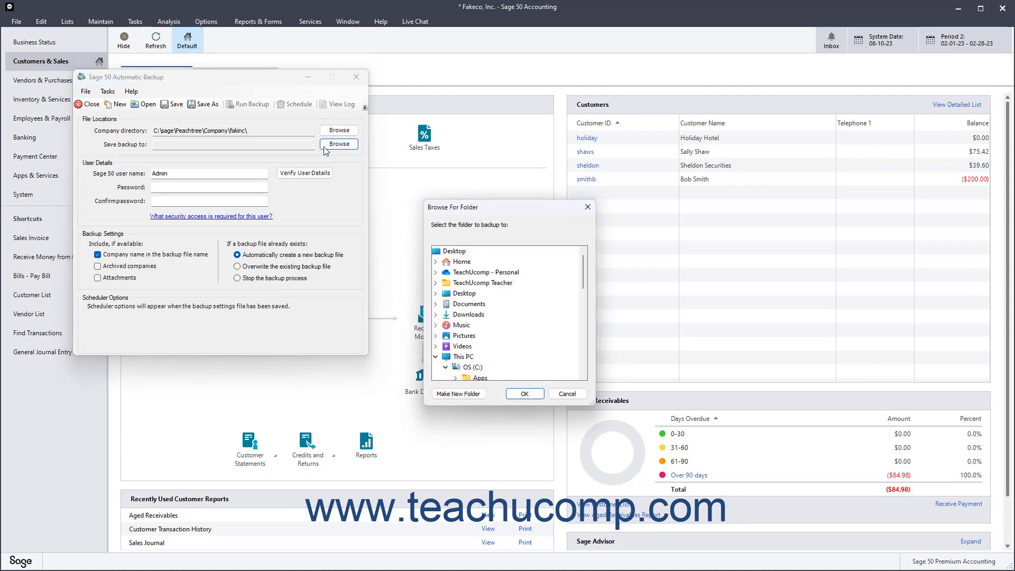
scroll(547, 332, "down", 2)
scroll(547, 332, "down", 5)
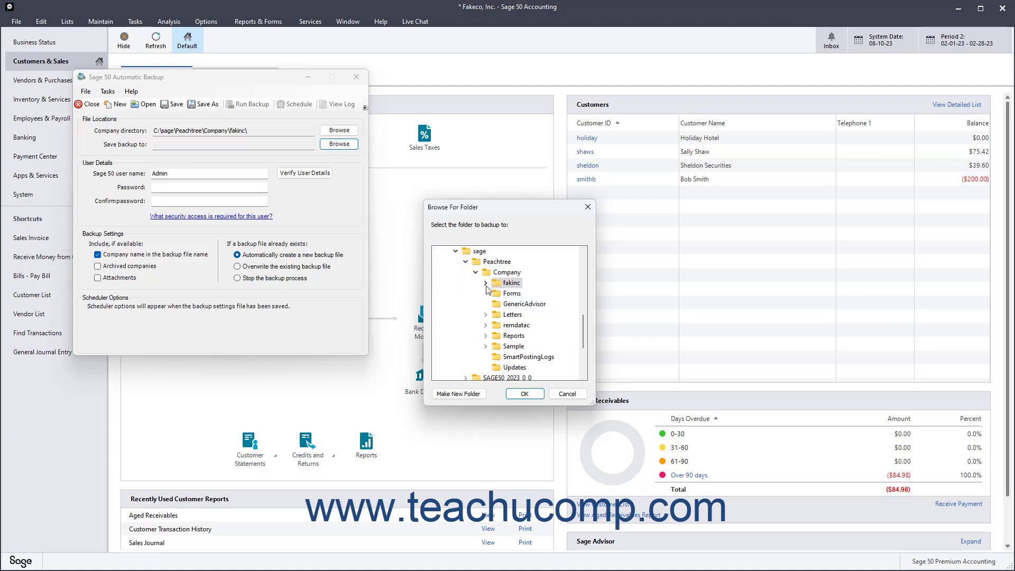
left_click(486, 284)
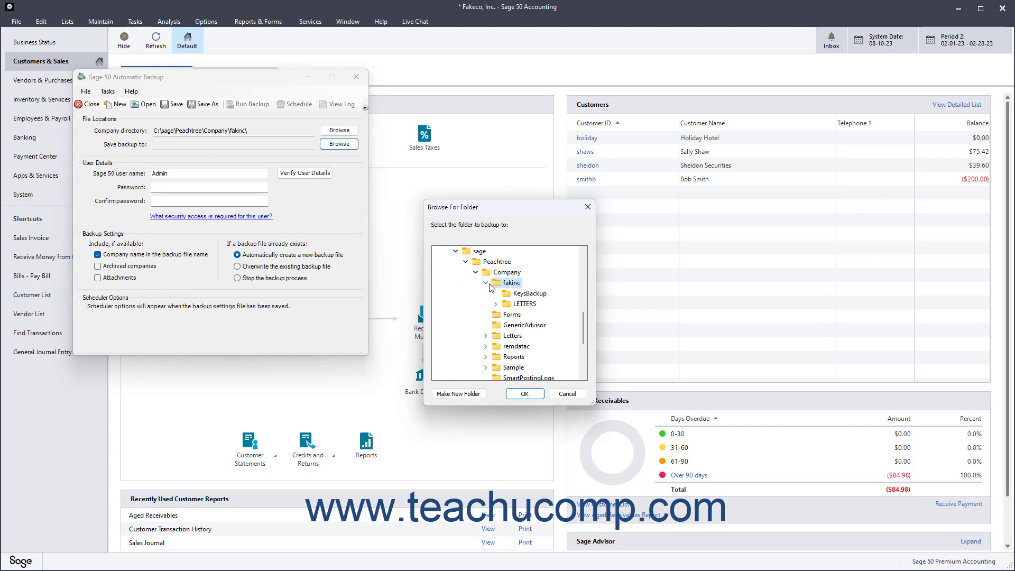
left_click(468, 397)
type("AutoBackups")
key("Return")
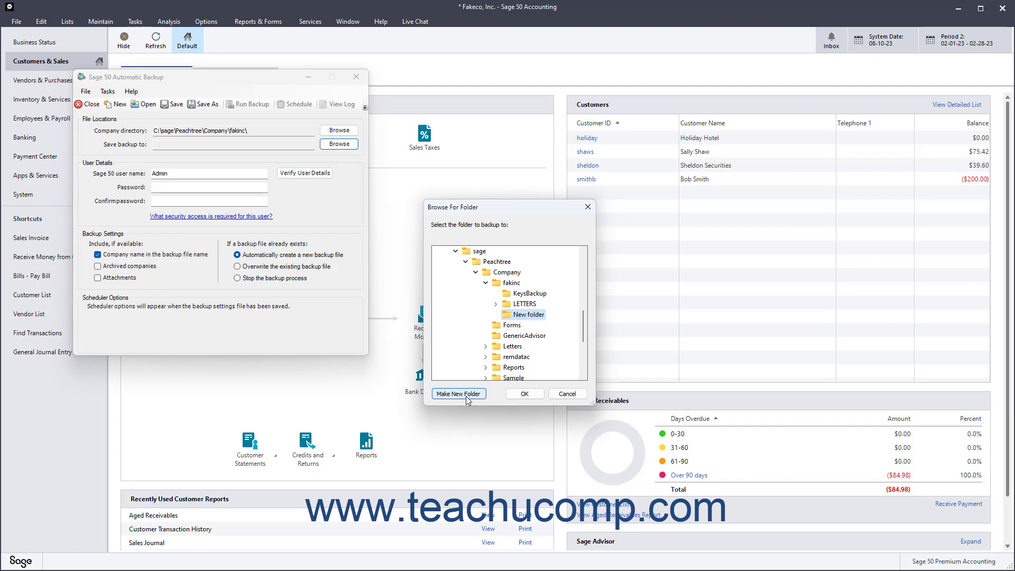
left_click(525, 394)
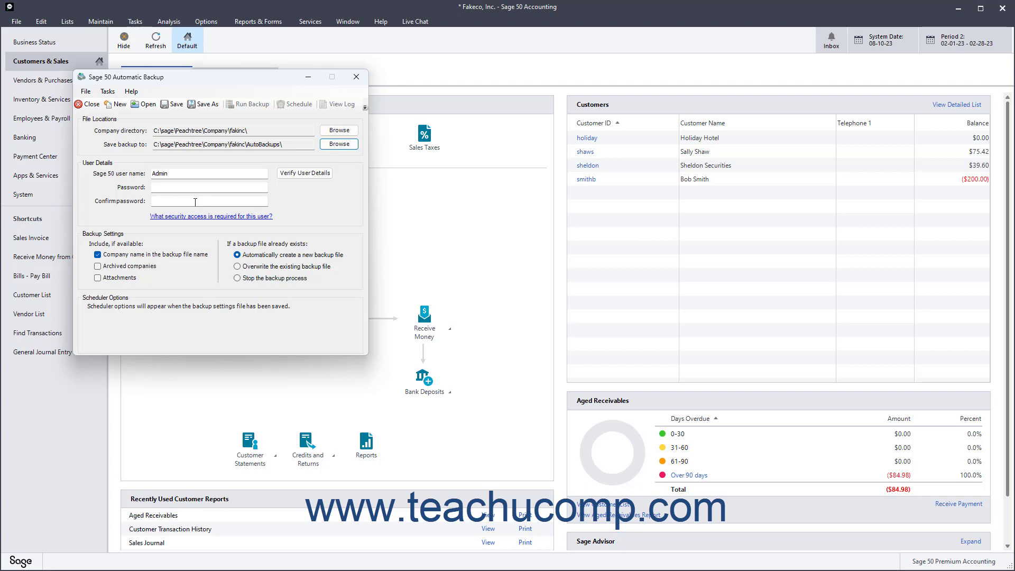
- Paste the Admin password into Password and Confirm password, then verify the user's backup access
left_click(185, 176)
left_click(183, 188)
left_click(177, 202)
left_click(185, 186)
key("ctrl+v")
key("Tab")
key("ctrl+v")
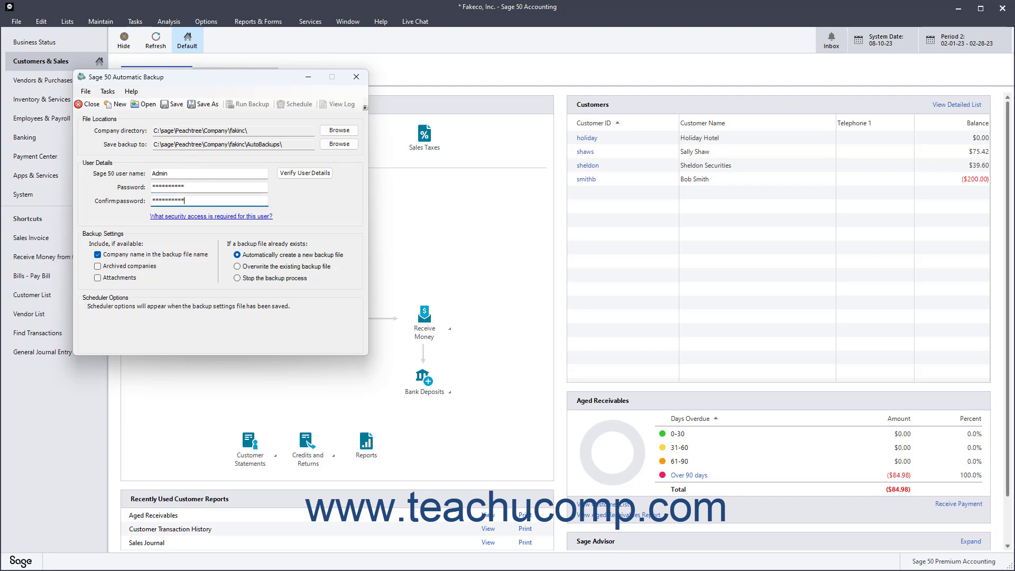
left_click(294, 175)
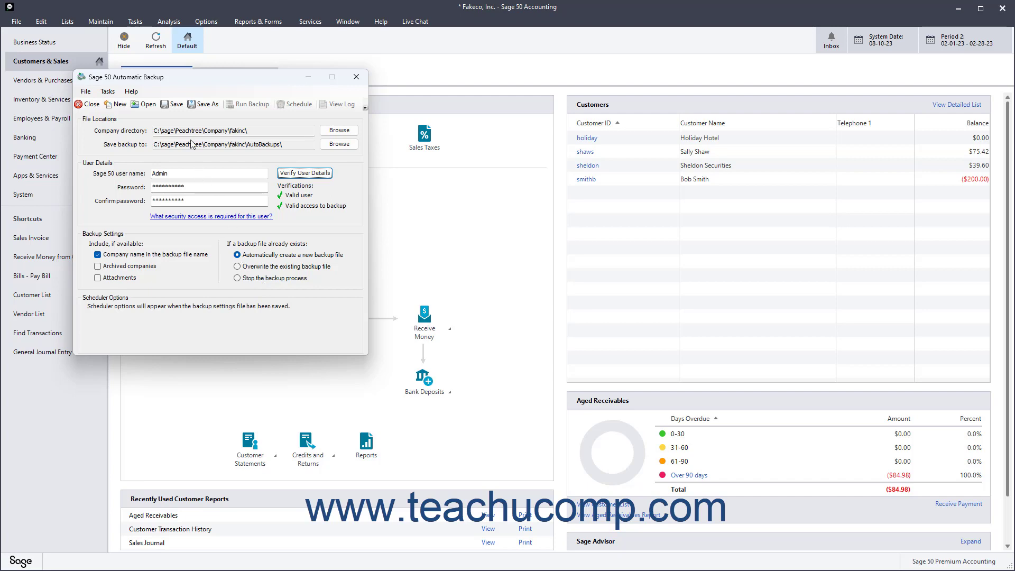
- Save the backup settings as AutomaticBackupConfig.ptc in the fakinc\AutoBackups folder
left_click(200, 108)
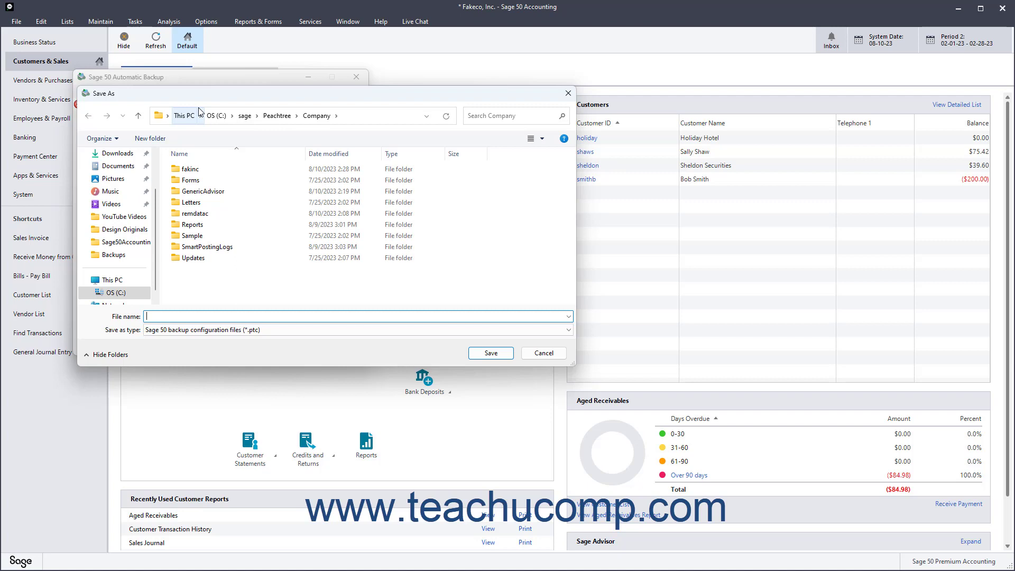
double_click(218, 168)
double_click(215, 169)
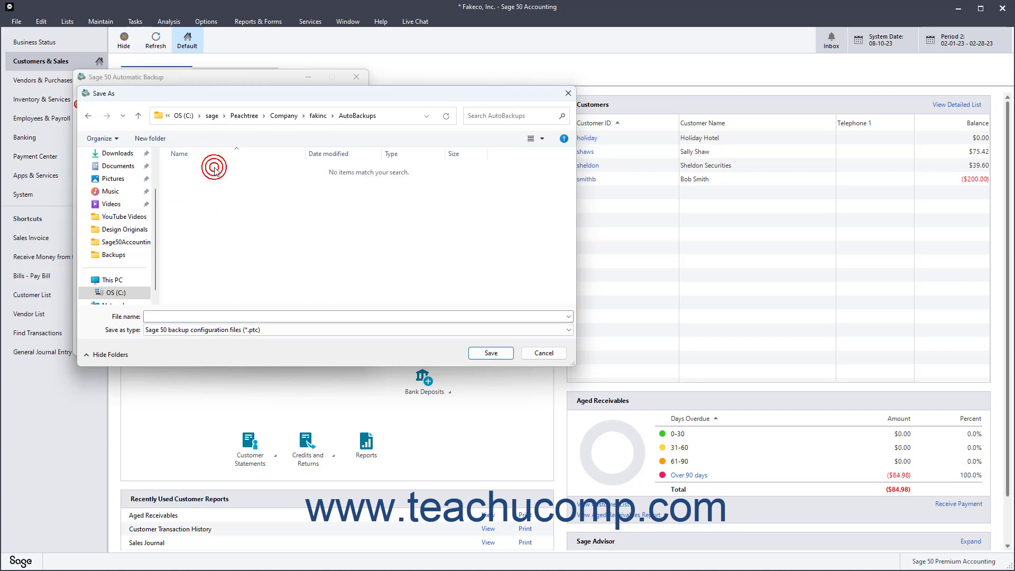
left_click(230, 315)
type("AutomaticBackupConfig")
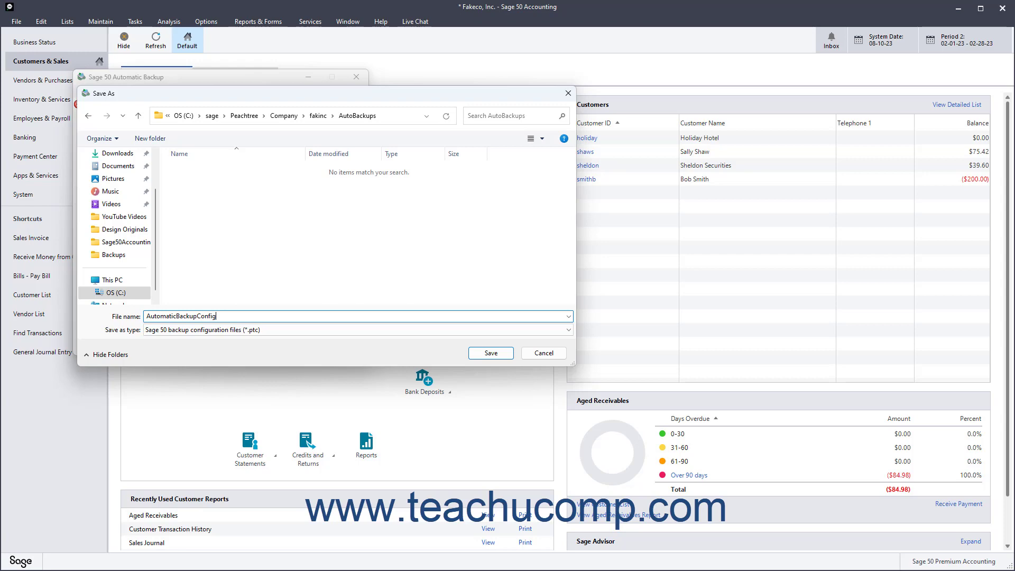
left_click(479, 354)
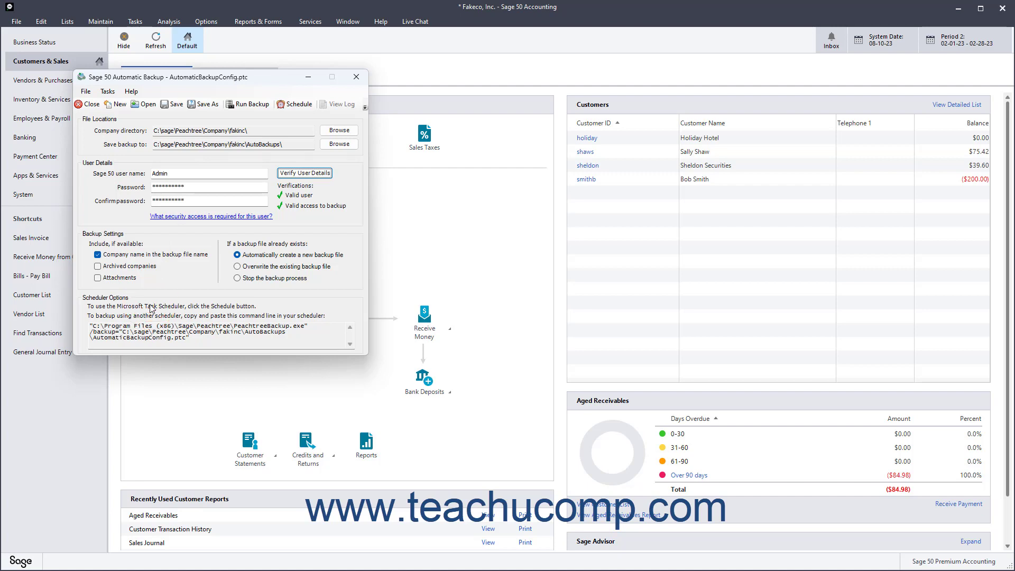
- Schedule the backup weekly on Monday at 2:31 PM and submit the Windows login
left_click(294, 108)
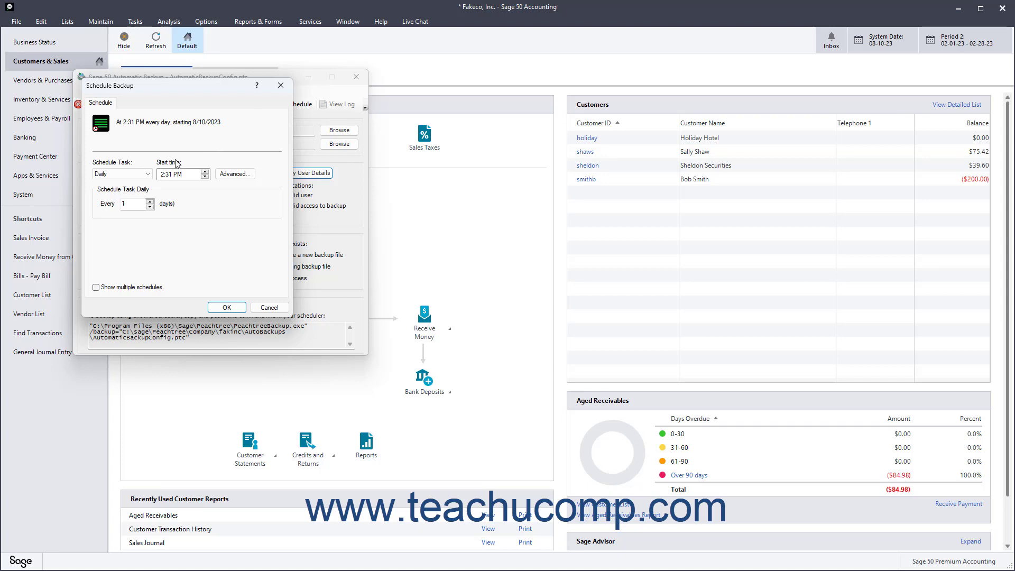
left_click(148, 174)
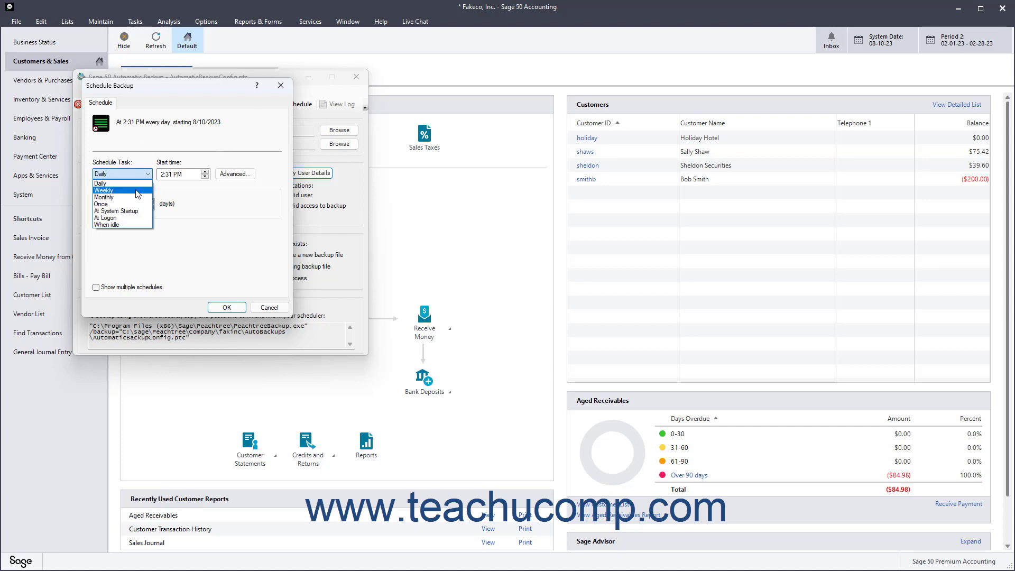
left_click(136, 190)
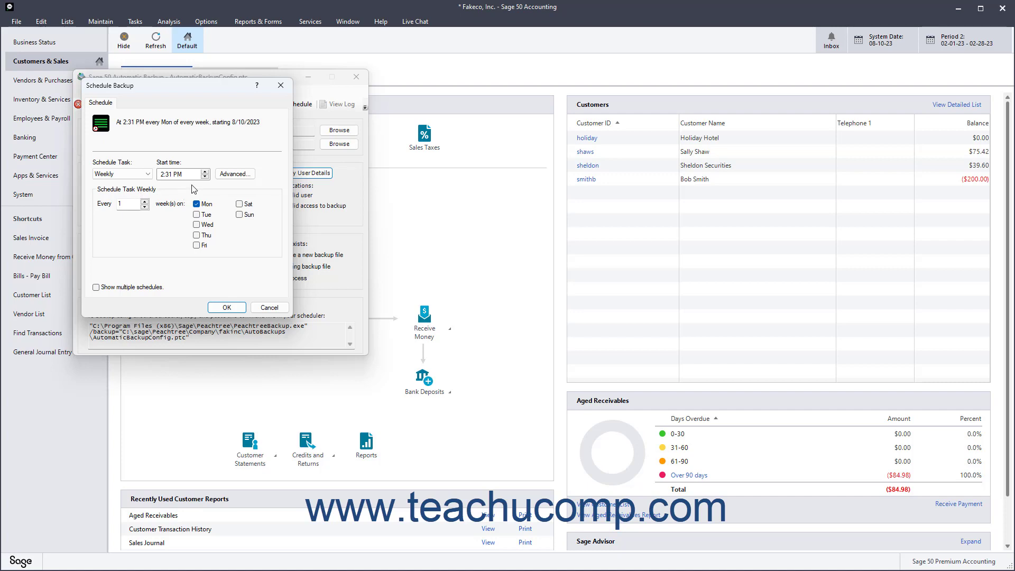
left_click(166, 177)
left_click(225, 309)
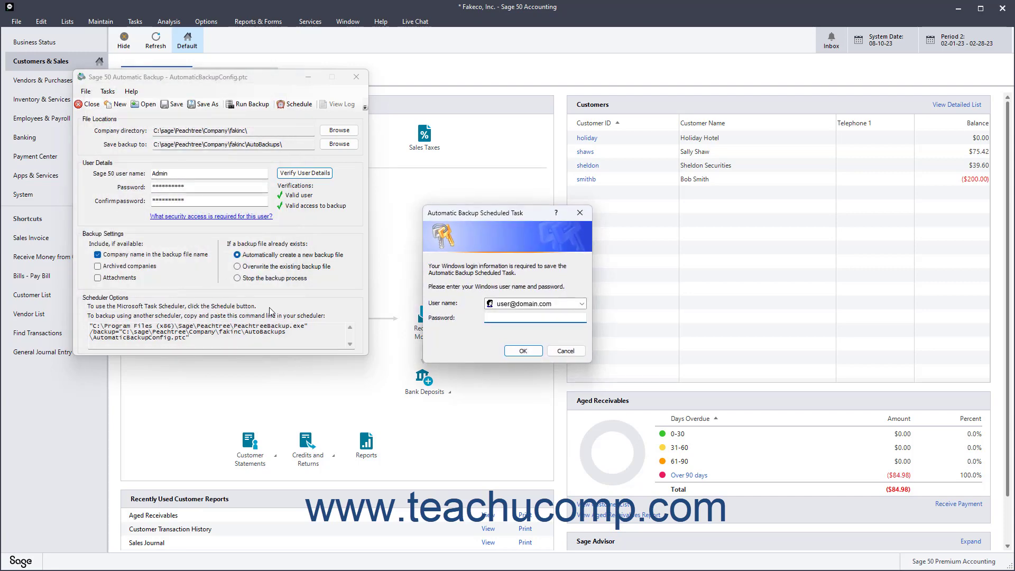
left_click(523, 350)
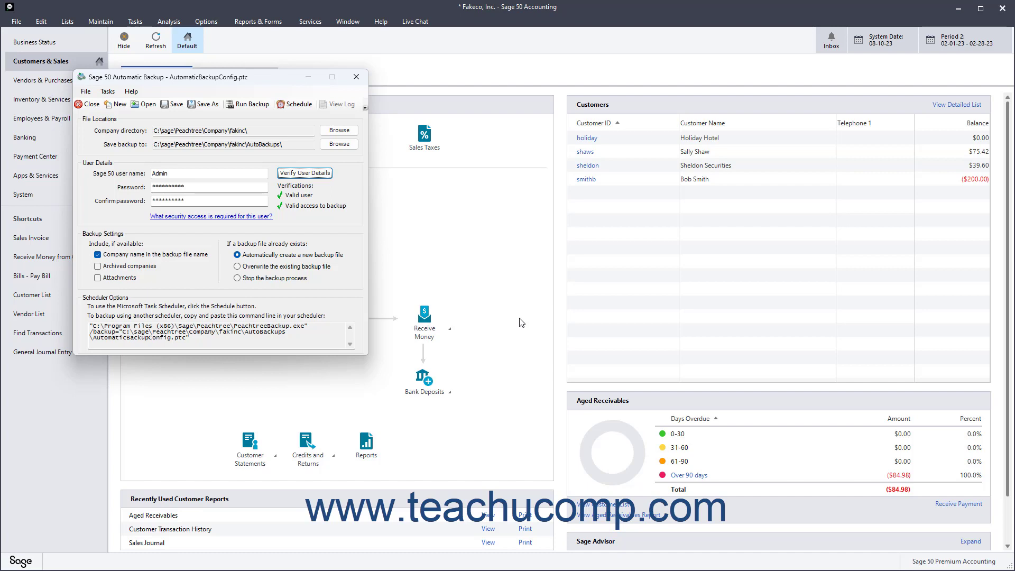
left_click(148, 332)
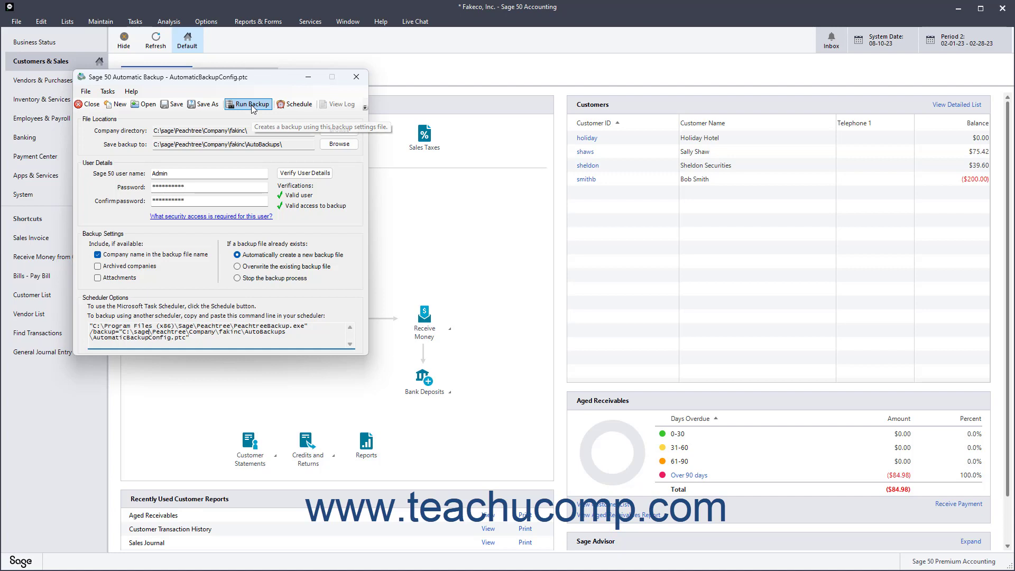
- Check the AutoBackups settings files without opening one, then resave AutomaticBackupConfig.ptc
left_click(136, 109)
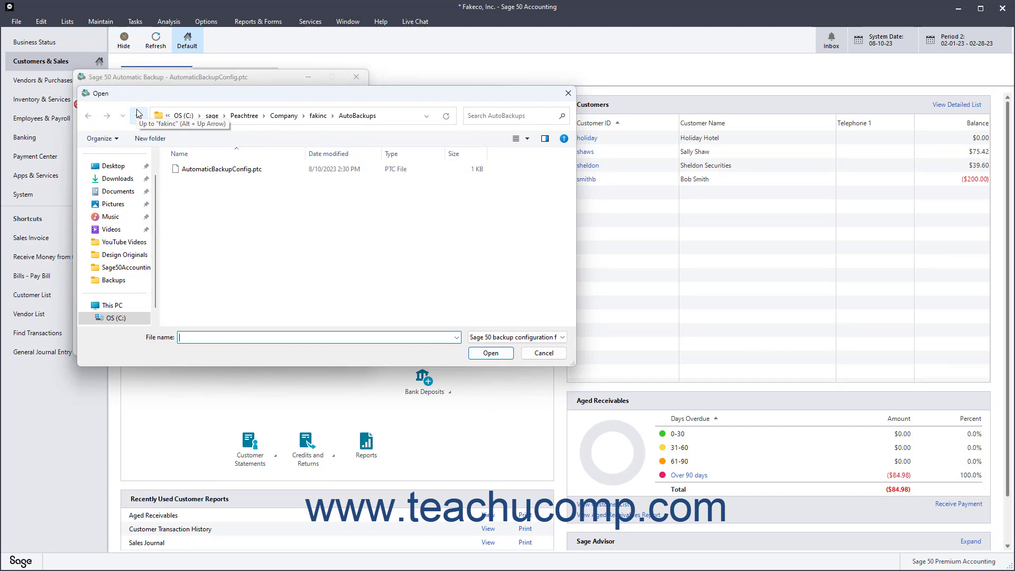
left_click(544, 353)
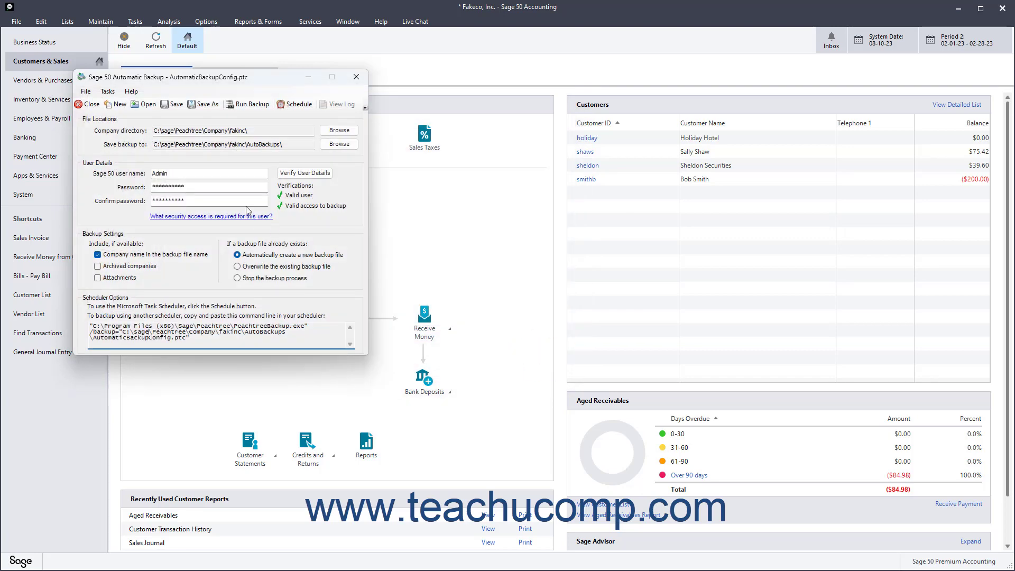
left_click(176, 106)
left_click(339, 108)
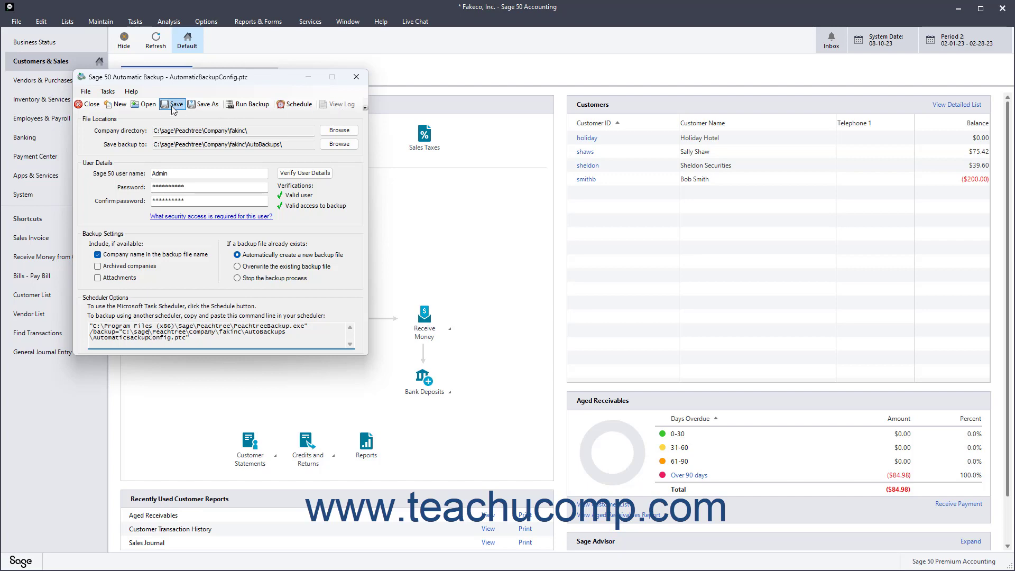
left_click(152, 106)
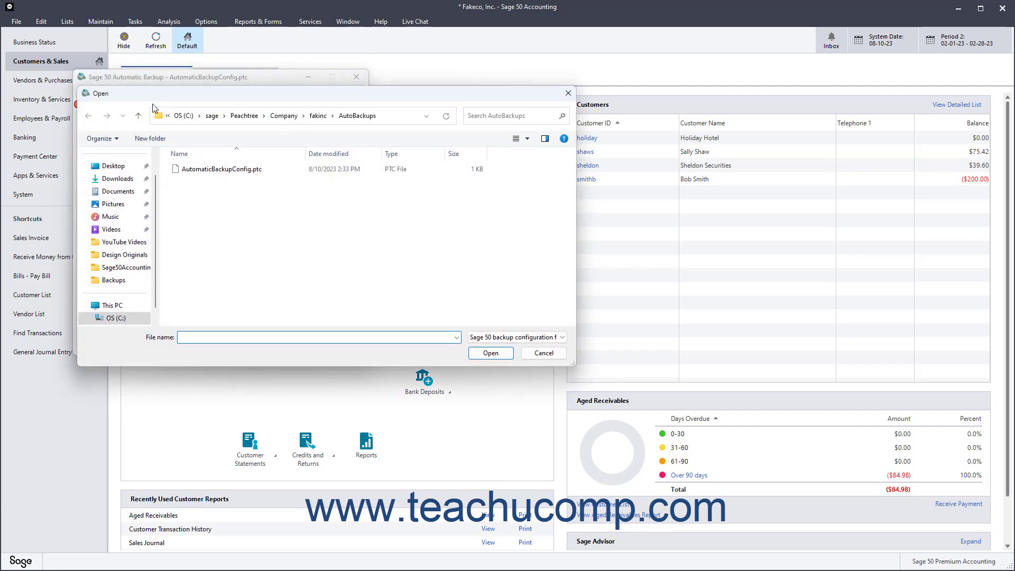
right_click(189, 171)
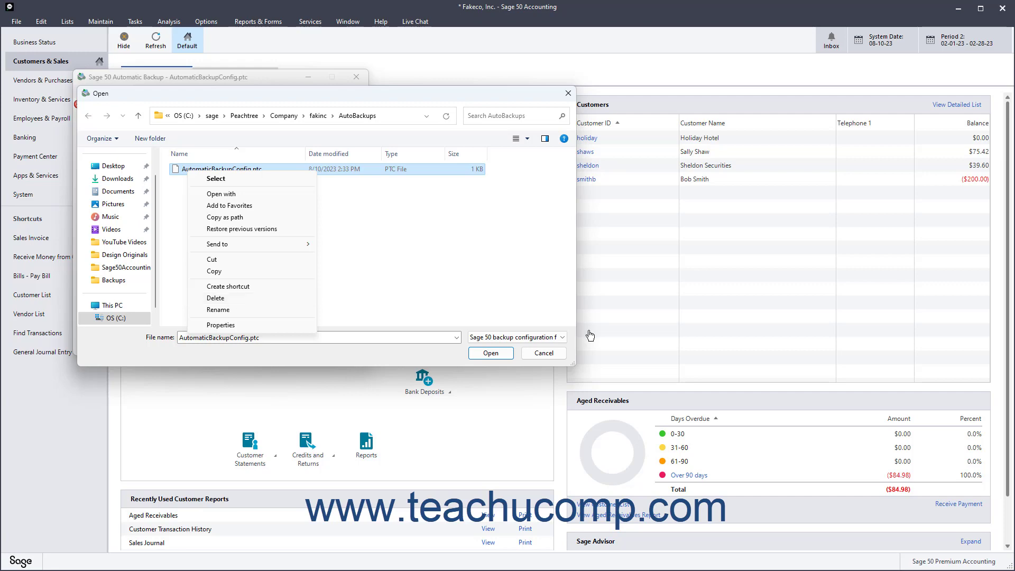
left_click(543, 353)
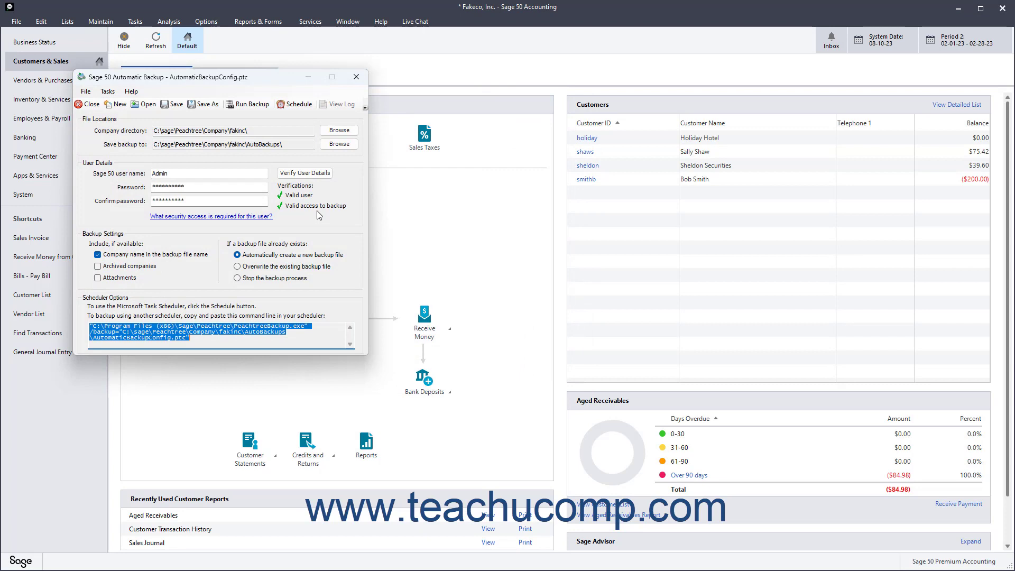